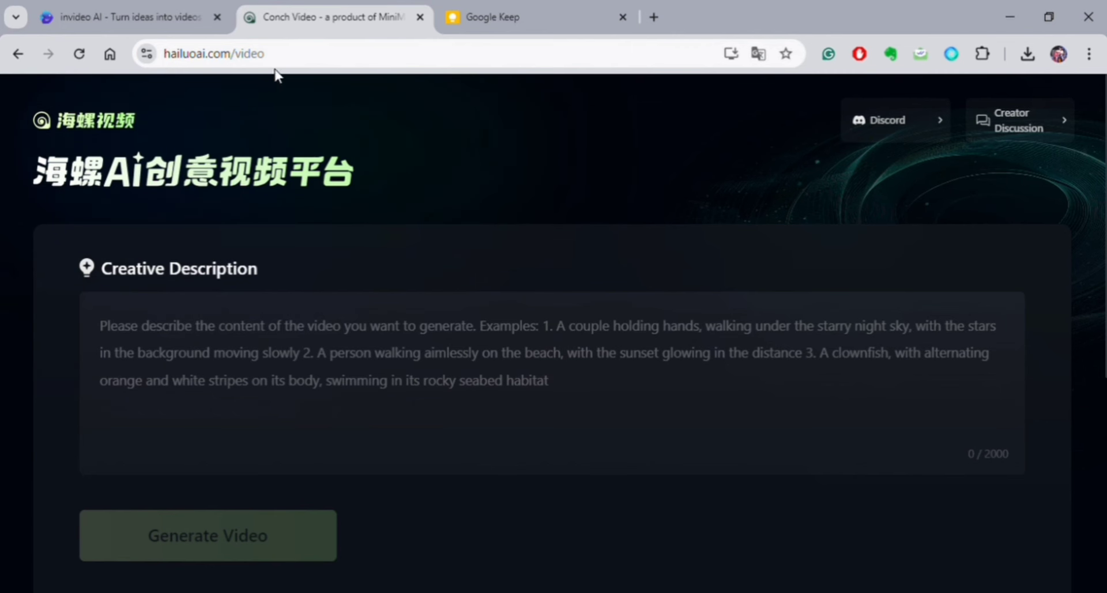
Cancel the address-bar edit and toggle between the Hailuo AI and invideo AI tabs, ending on invideo AI.
{"action": "left_click", "coordinate": [316, 62]}
{"action": "double_click", "coordinate": [317, 62]}
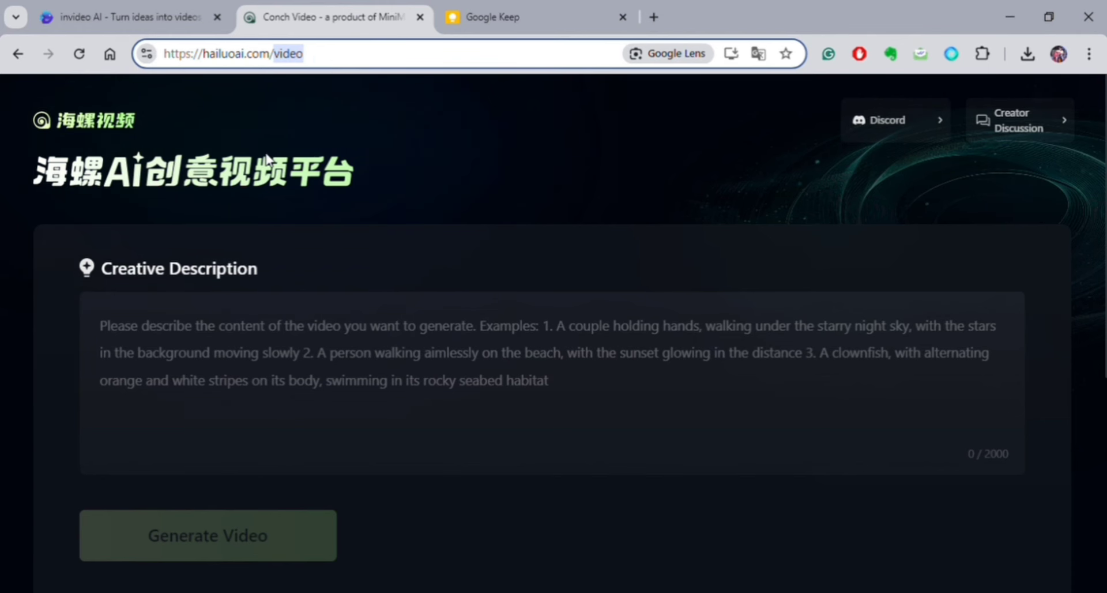
{"action": "key", "text": "Escape"}
{"action": "left_click", "coordinate": [153, 15]}
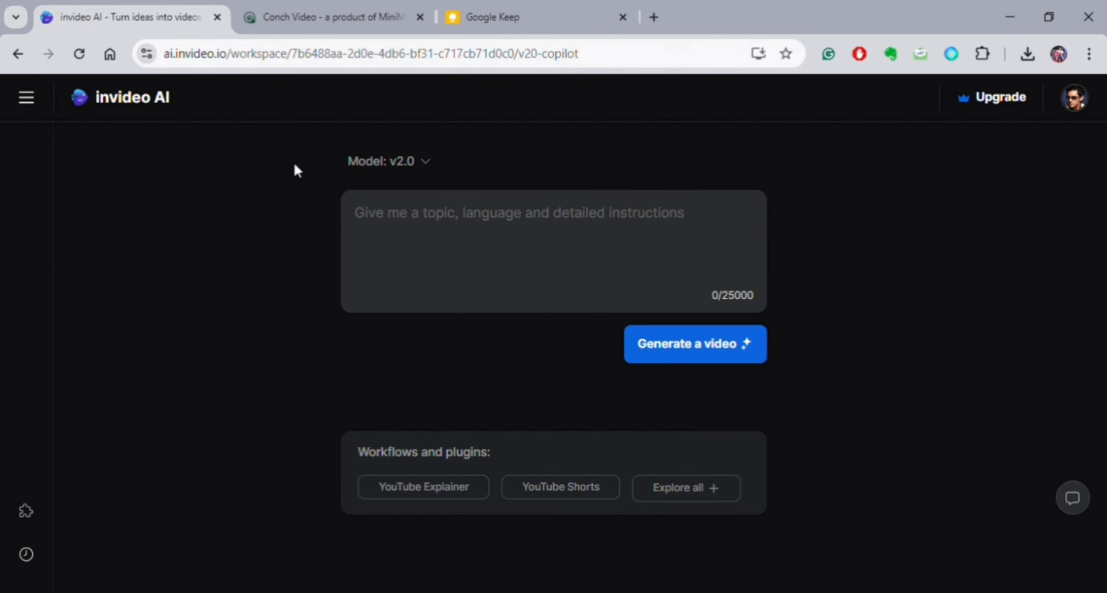
{"action": "left_click", "coordinate": [303, 12]}
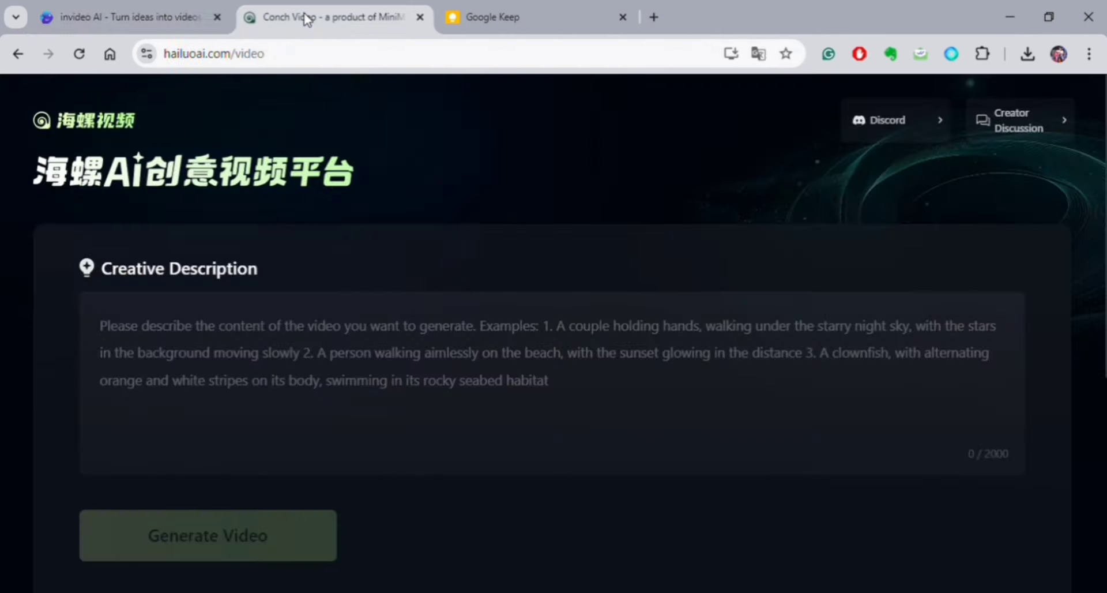
{"action": "left_click", "coordinate": [125, 20]}
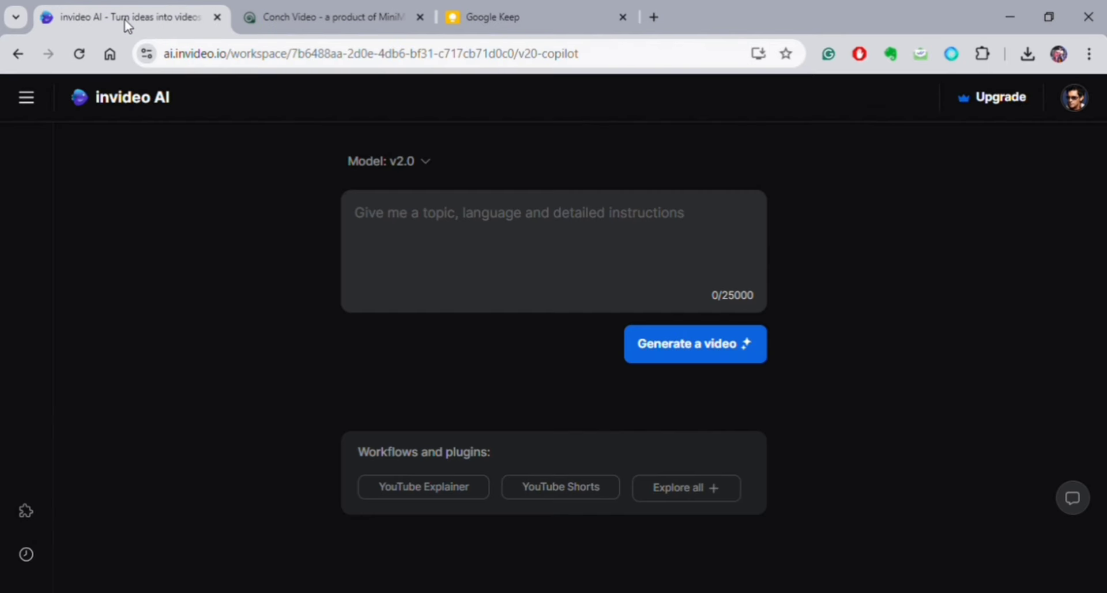
{"action": "left_click", "coordinate": [289, 17]}
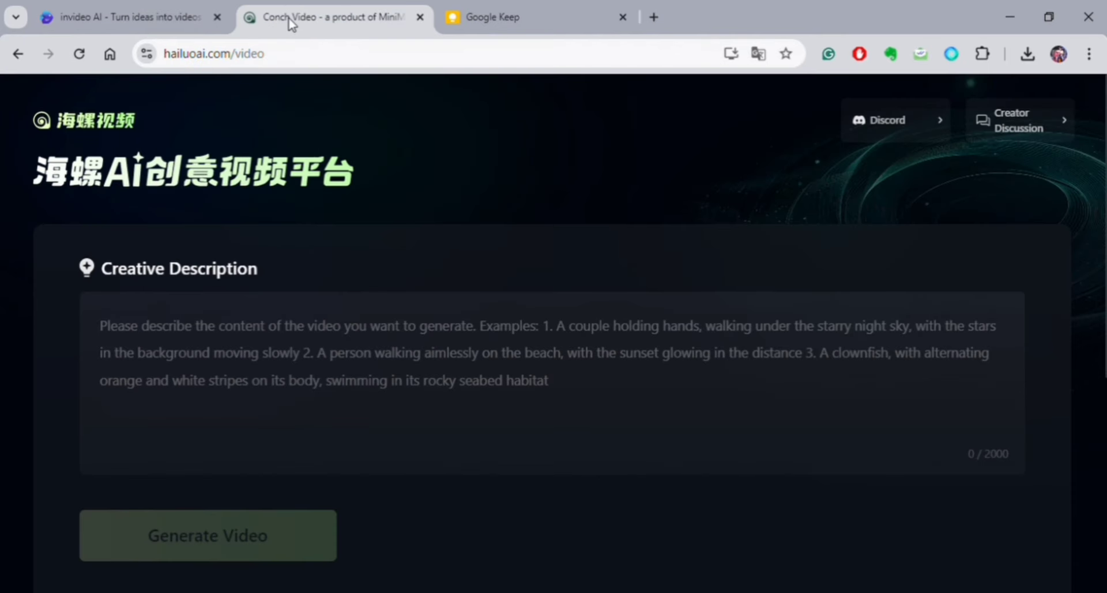
{"action": "left_click", "coordinate": [152, 23]}
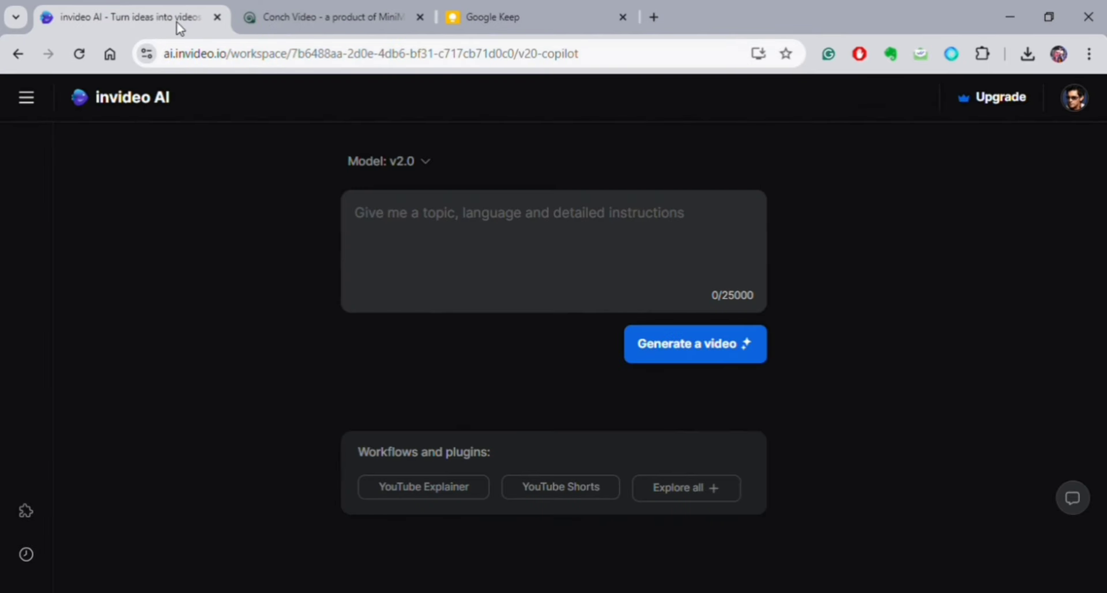
Select the futuristic-market prompt paragraph in the Google Keep note.
{"action": "left_click", "coordinate": [494, 23]}
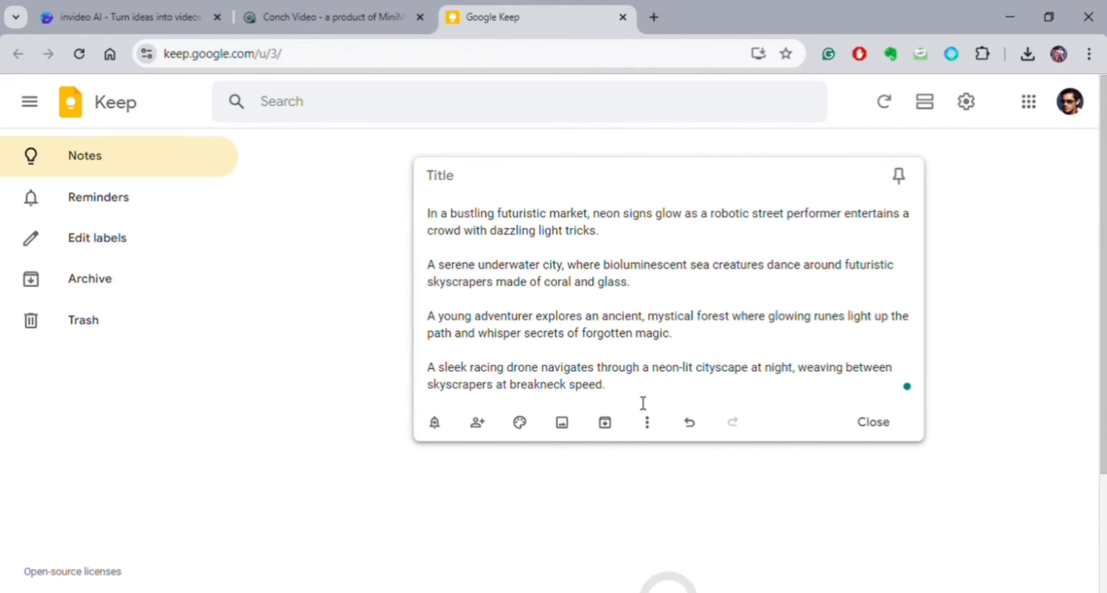
{"action": "left_click_drag", "start_coordinate": [642, 400], "coordinate": [494, 215]}
{"action": "left_click", "coordinate": [503, 230]}
{"action": "left_click_drag", "start_coordinate": [631, 242], "coordinate": [428, 214]}
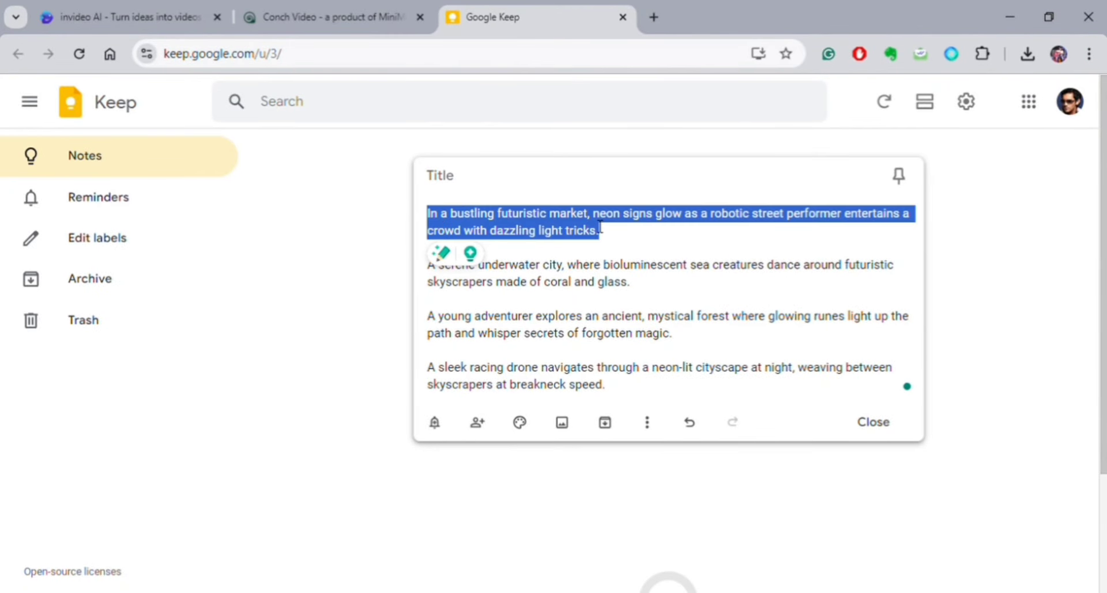
{"action": "left_click", "coordinate": [683, 243]}
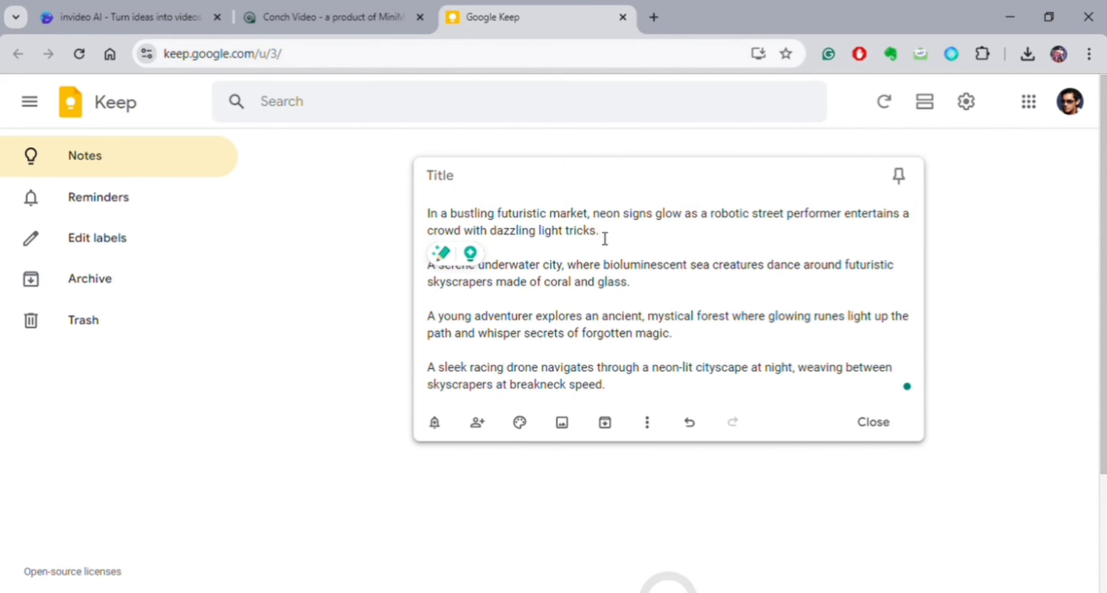
{"action": "left_click_drag", "start_coordinate": [601, 231], "coordinate": [427, 215]}
{"action": "key", "text": "ctrl+c"}
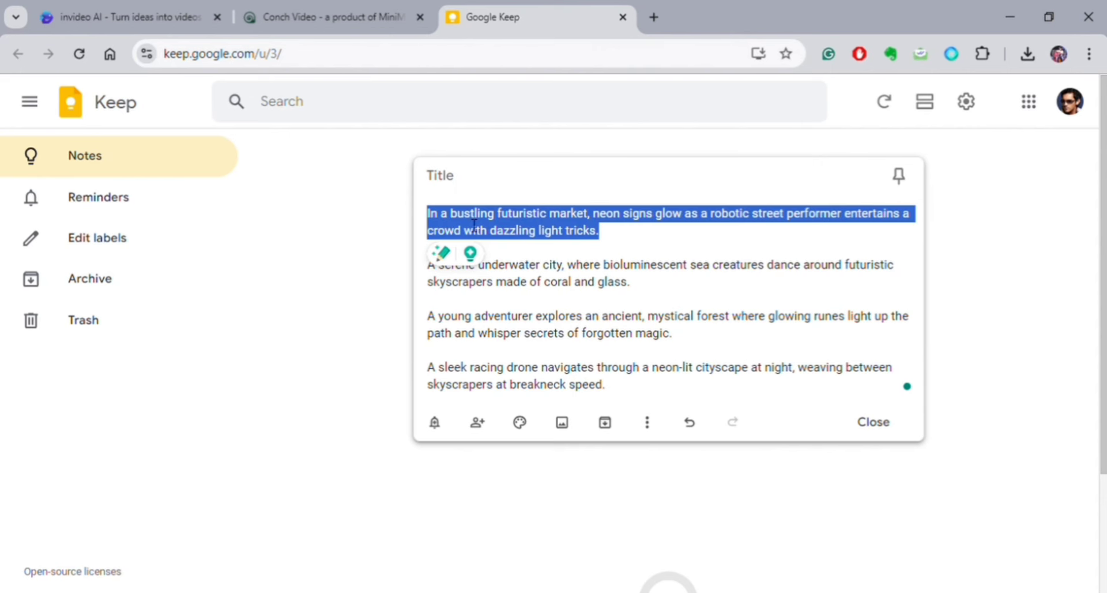
Paste the prompt into Hailuo AI's Creative Description box (125/2000 characters).
{"action": "left_click", "coordinate": [364, 19]}
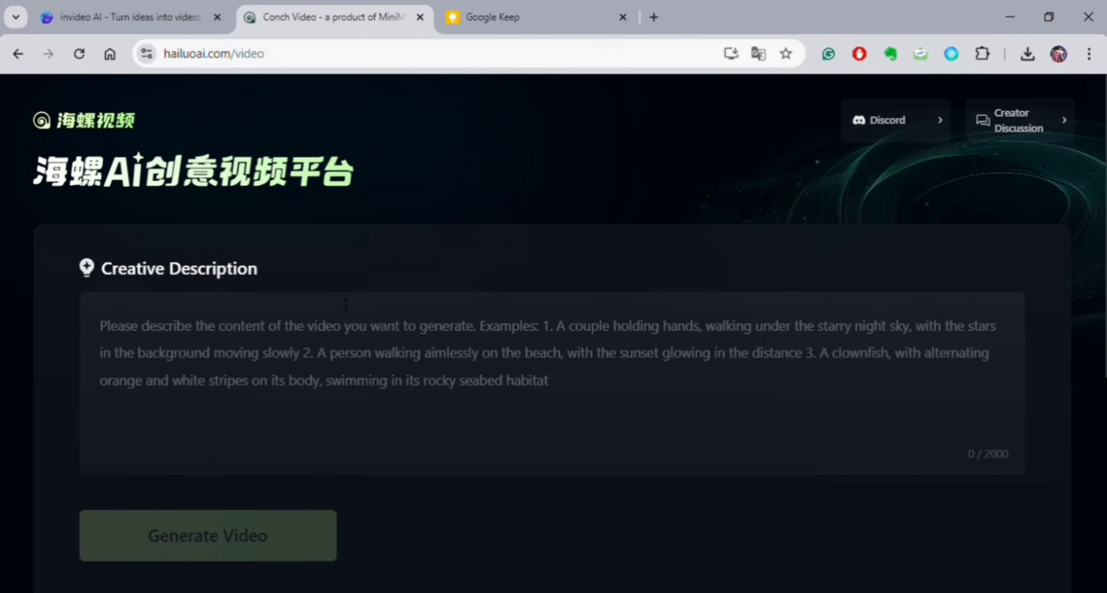
{"action": "left_click", "coordinate": [326, 346]}
{"action": "key", "text": "ctrl+v"}
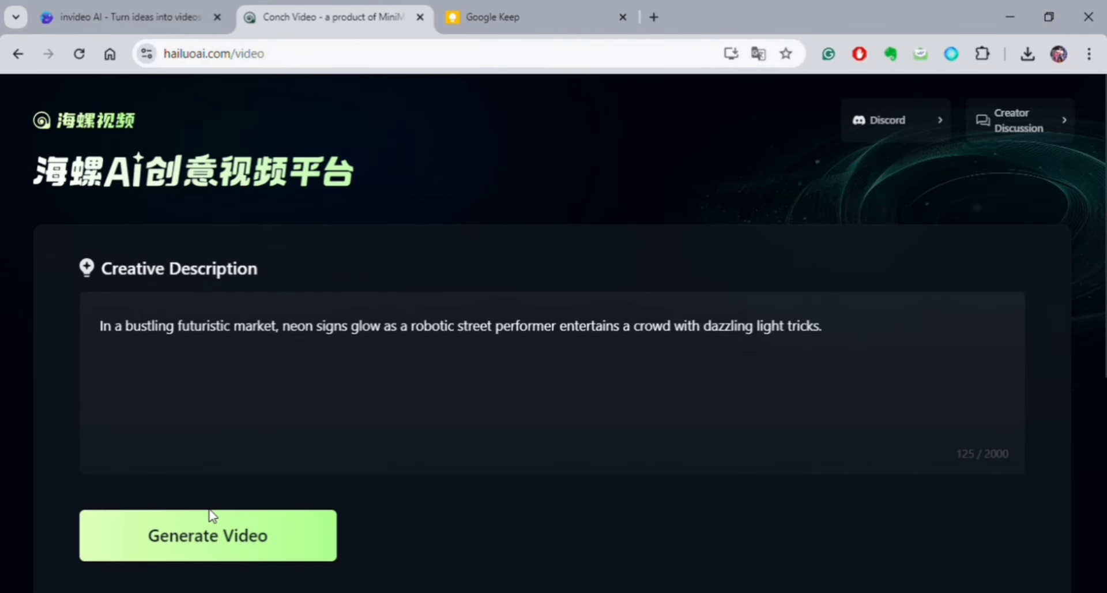
{"action": "scroll", "coordinate": [212, 515], "scroll_direction": "down", "scroll_amount": 1}
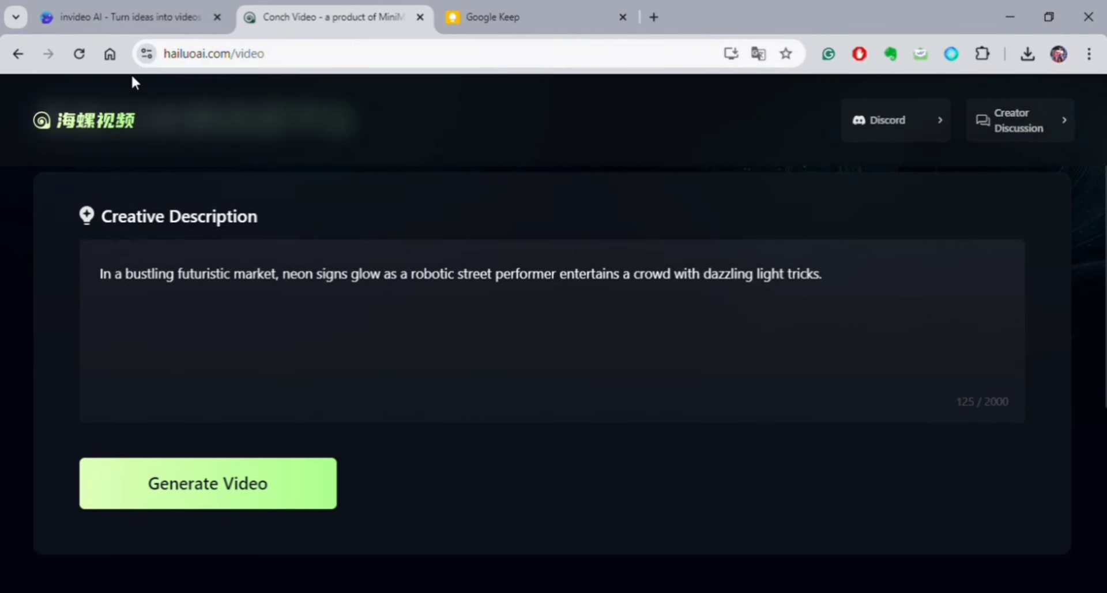
Paste the futuristic market prompt into invideo AI and generate a video.
{"action": "left_click", "coordinate": [157, 20]}
{"action": "key", "text": "ctrl+v"}
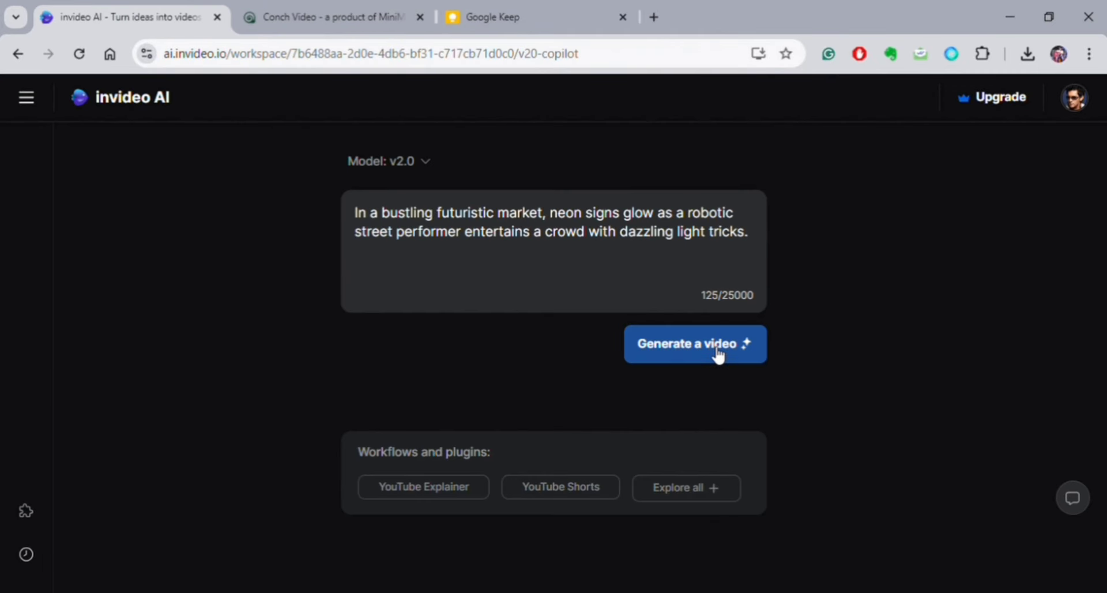
{"action": "left_click", "coordinate": [717, 350]}
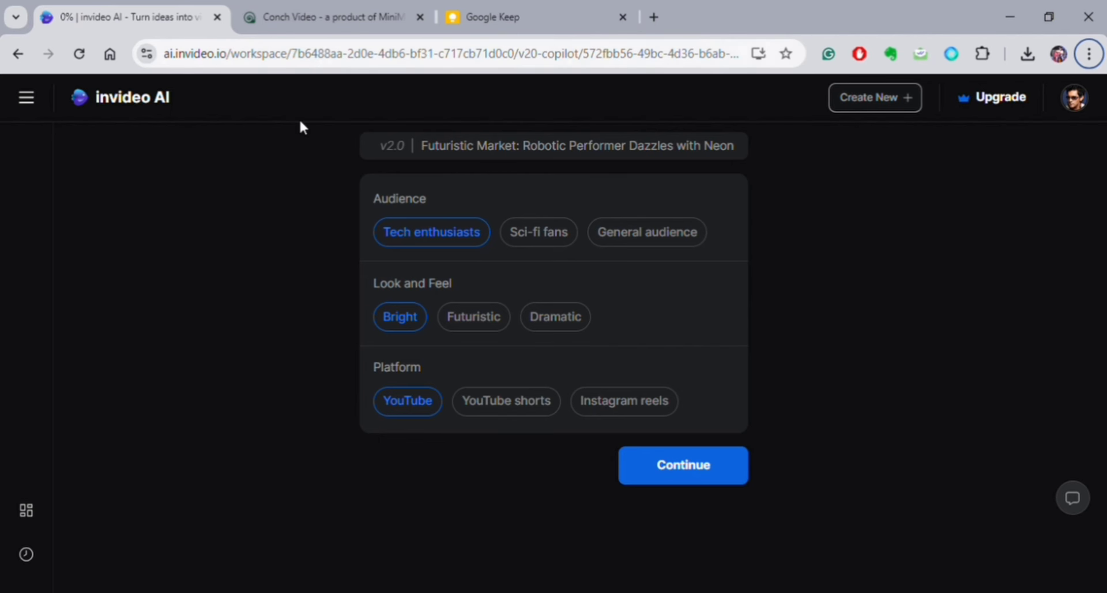
Check the Hailuo AI generation, then review the 'Futuristic Market: Robotic Performer Dazzles with Neon' brief title.
{"action": "left_click", "coordinate": [294, 17]}
{"action": "left_click", "coordinate": [133, 17]}
{"action": "double_click", "coordinate": [542, 152]}
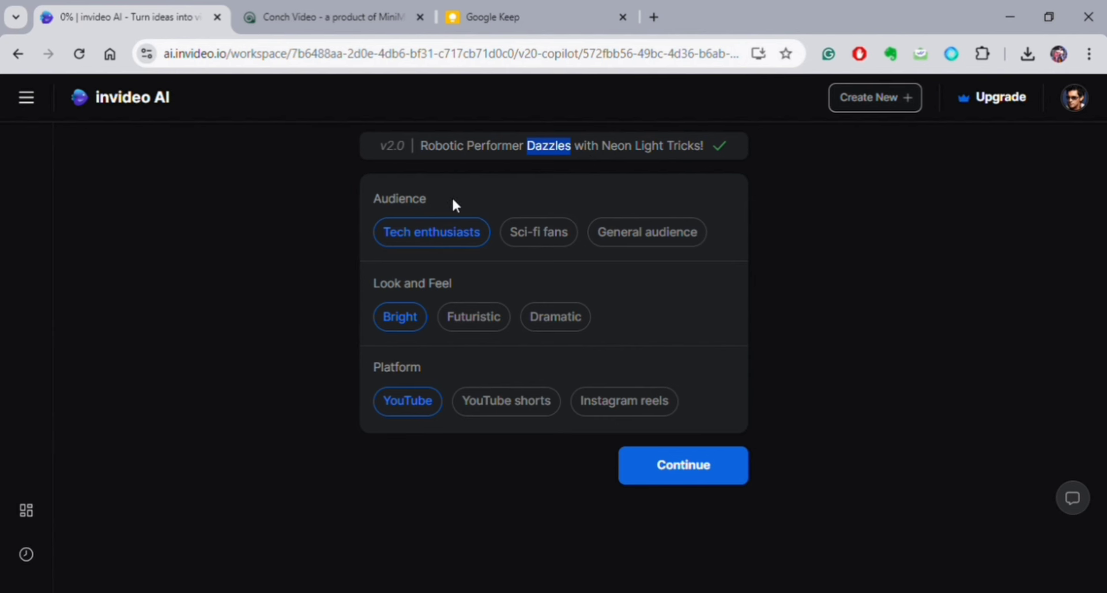
{"action": "double_click", "coordinate": [426, 204]}
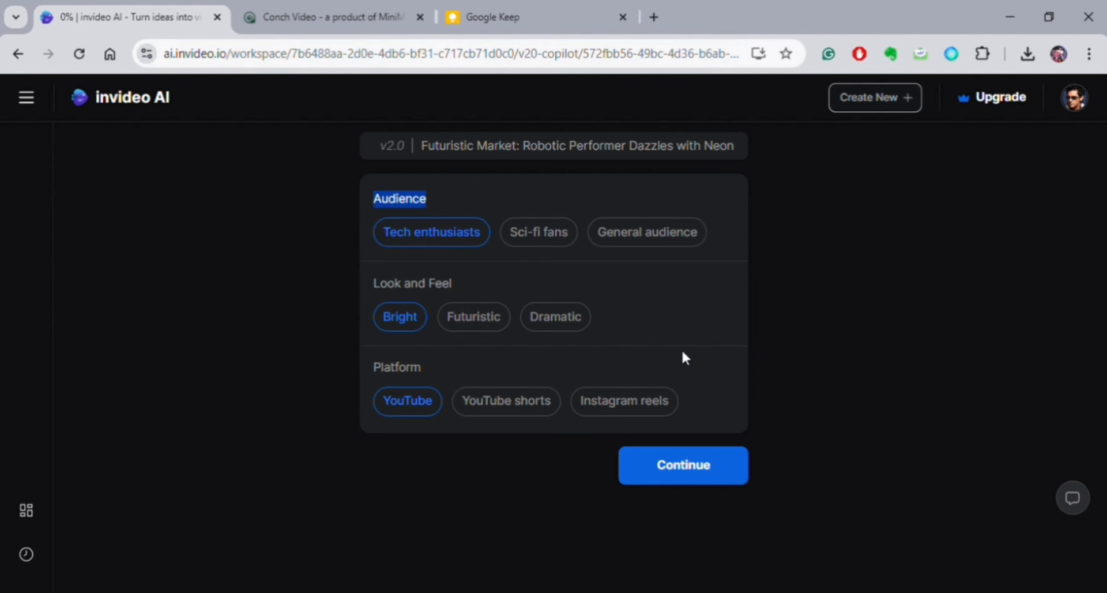
{"action": "left_click", "coordinate": [337, 217]}
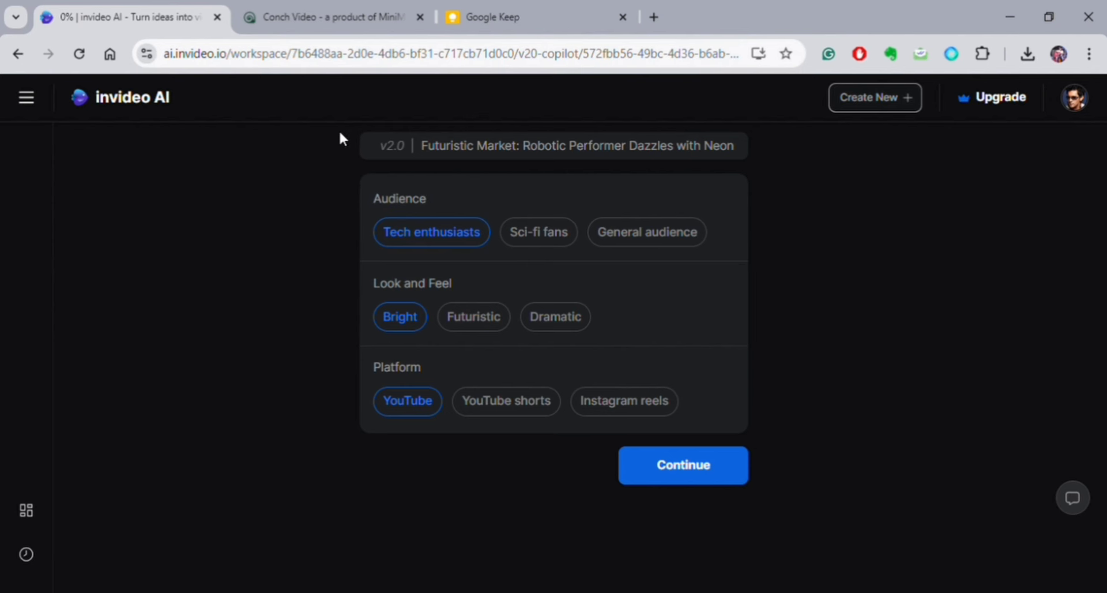
{"action": "left_click", "coordinate": [326, 12]}
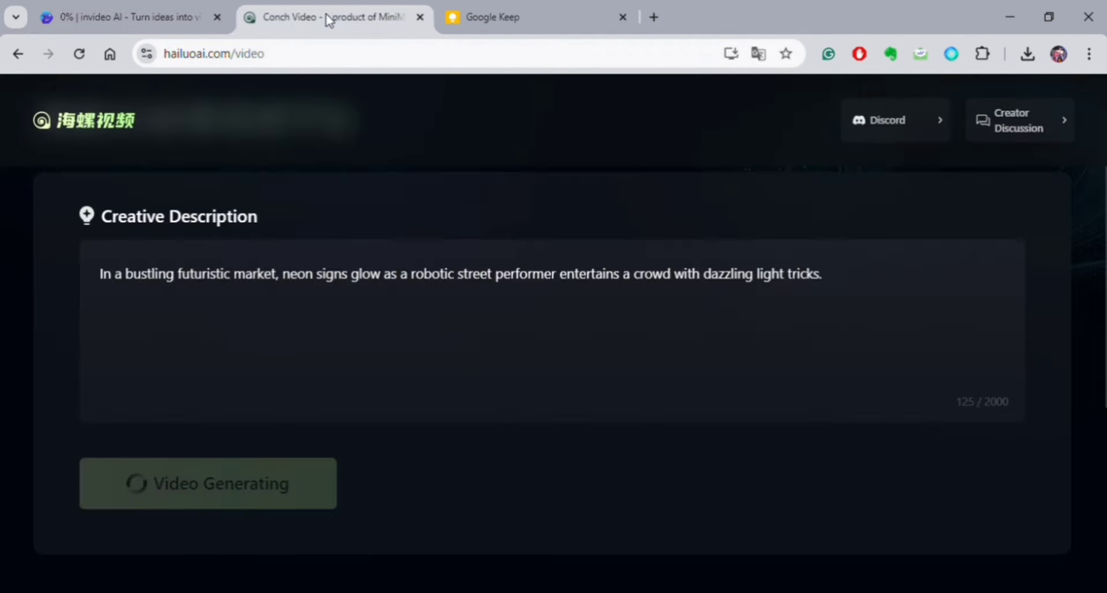
{"action": "left_click", "coordinate": [162, 17]}
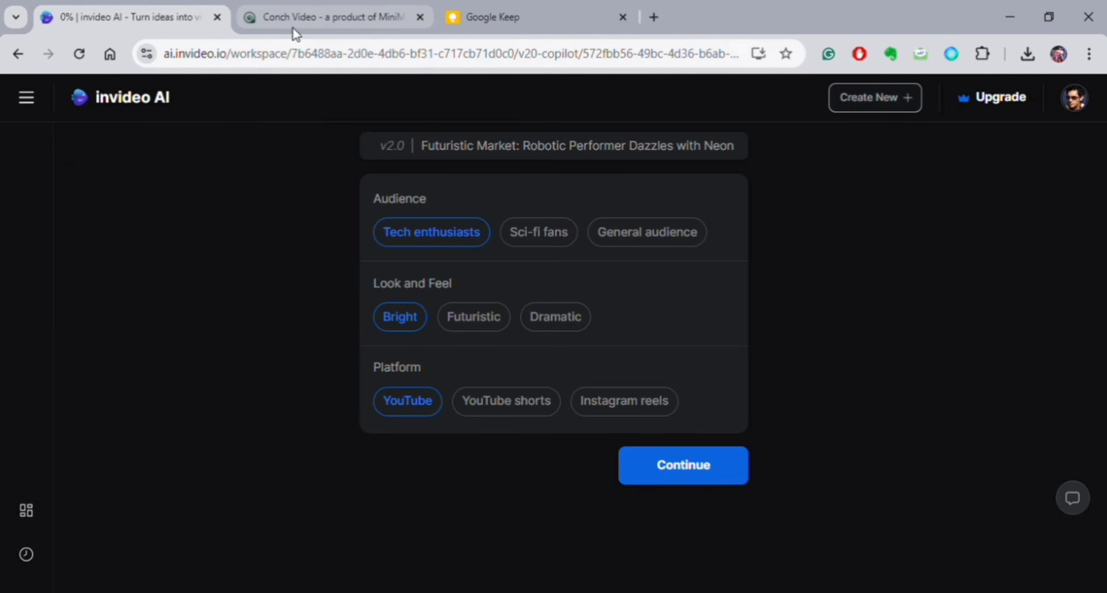
{"action": "left_click", "coordinate": [355, 16]}
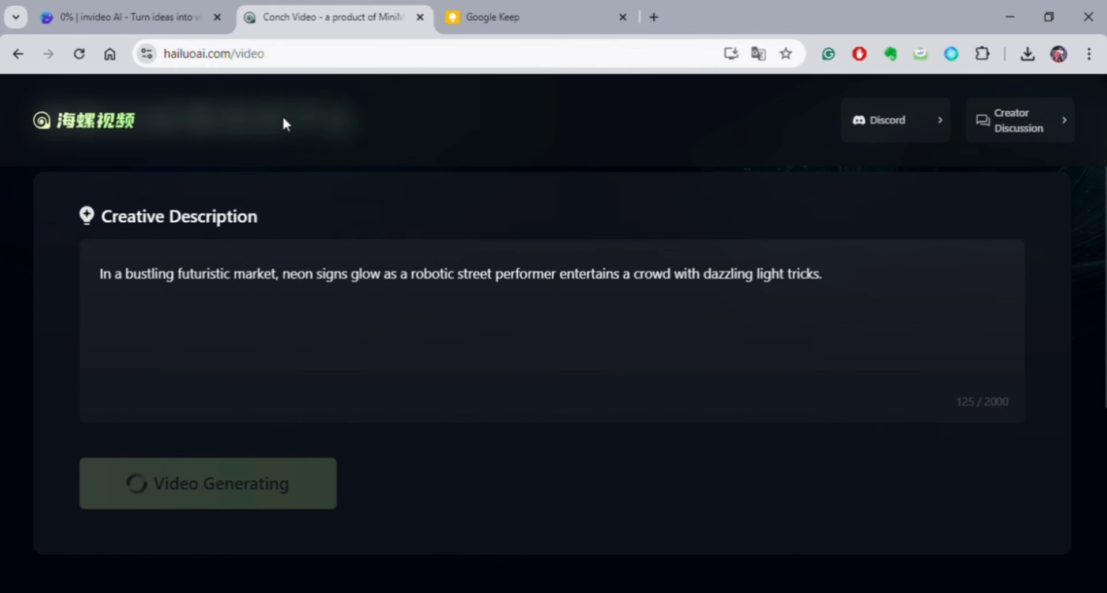
{"action": "left_click", "coordinate": [97, 17]}
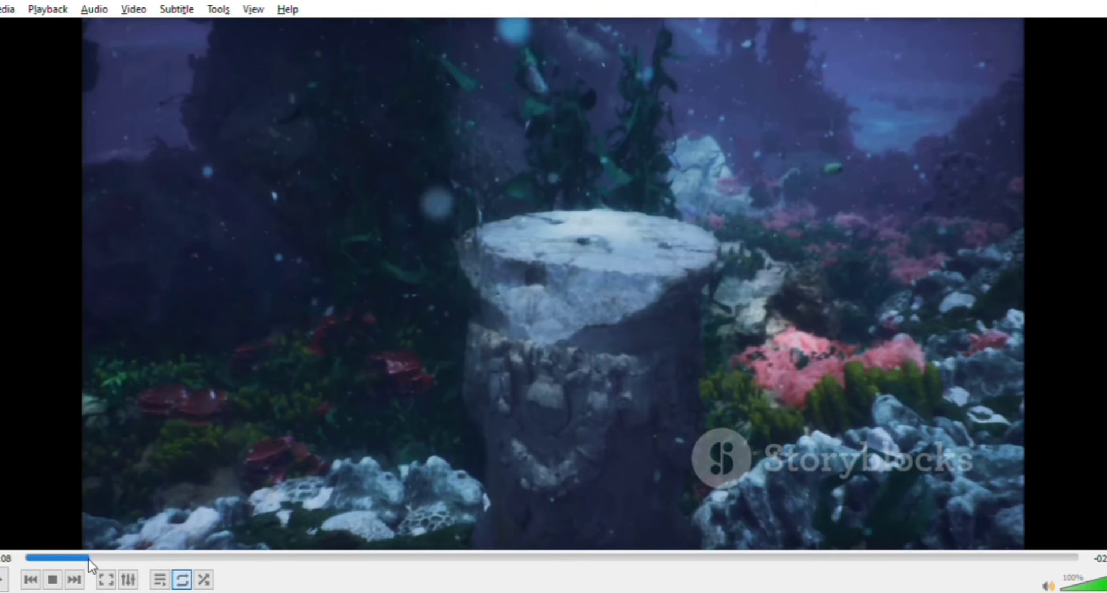
Rewind the invideo underwater city clip to near its start.
{"action": "left_click_drag", "start_coordinate": [55, 558], "coordinate": [32, 558]}
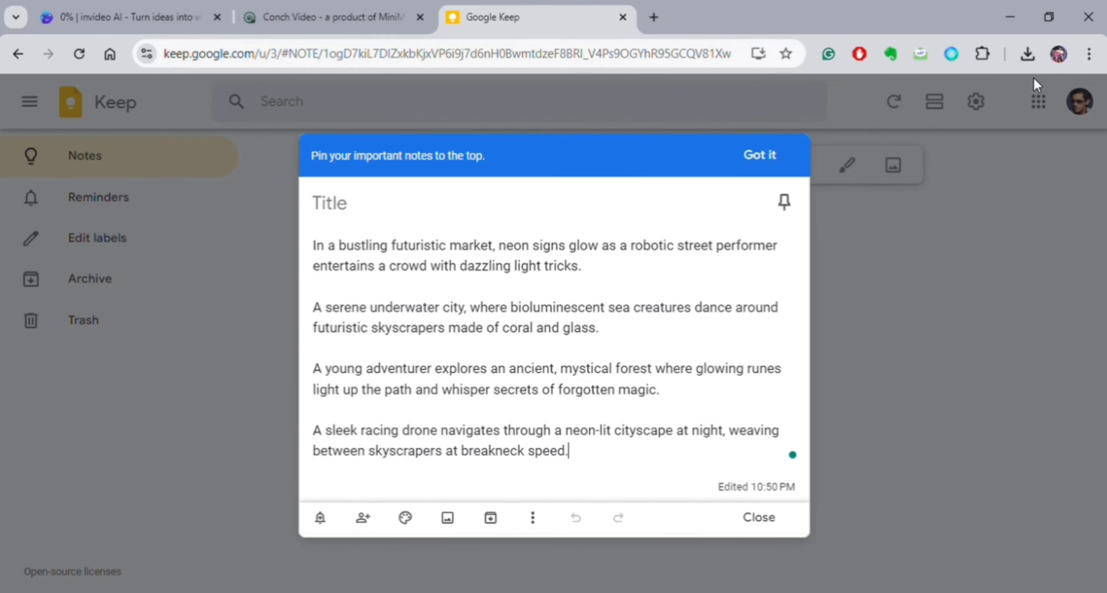
Select the racing drone prompt paragraph in the Google Keep note.
{"action": "triple_click", "coordinate": [581, 464]}
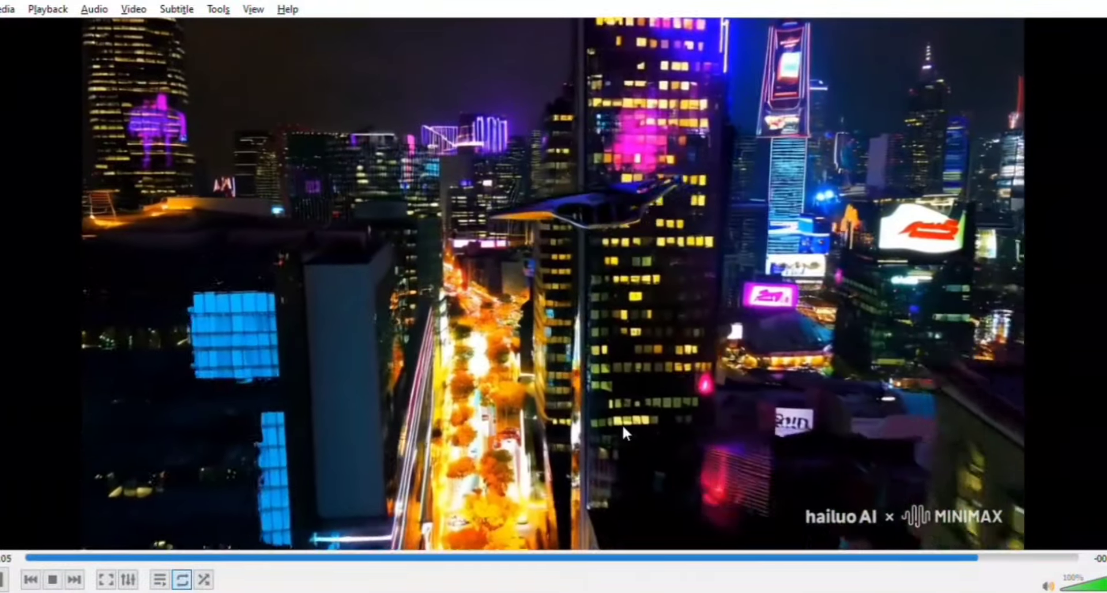
Pause the Hailuo AI drone clip as it restarts.
{"action": "key", "text": "space"}
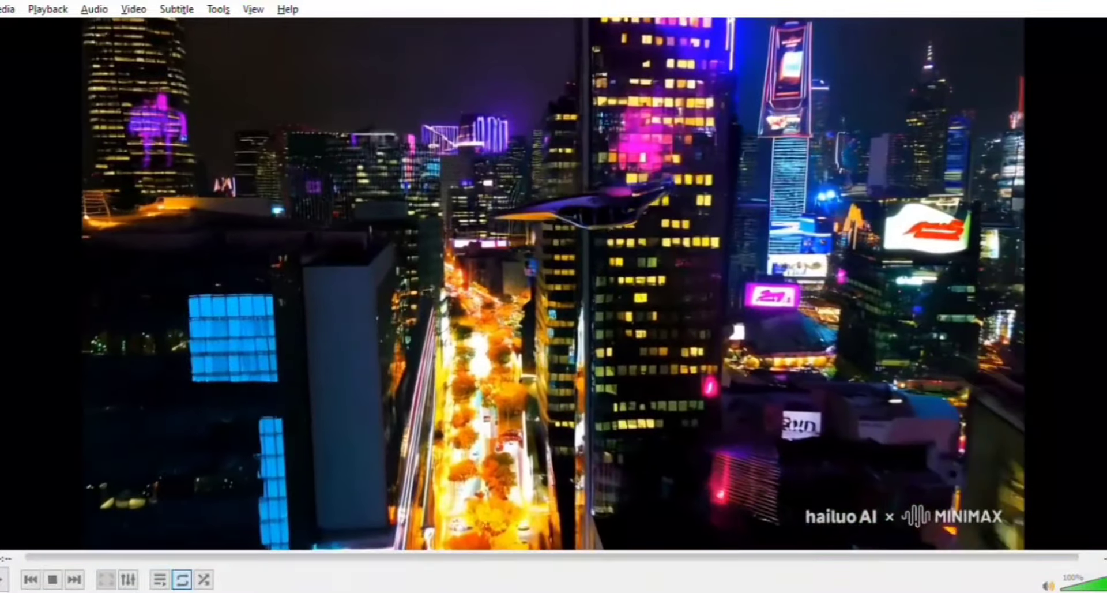
{"action": "key", "text": "space"}
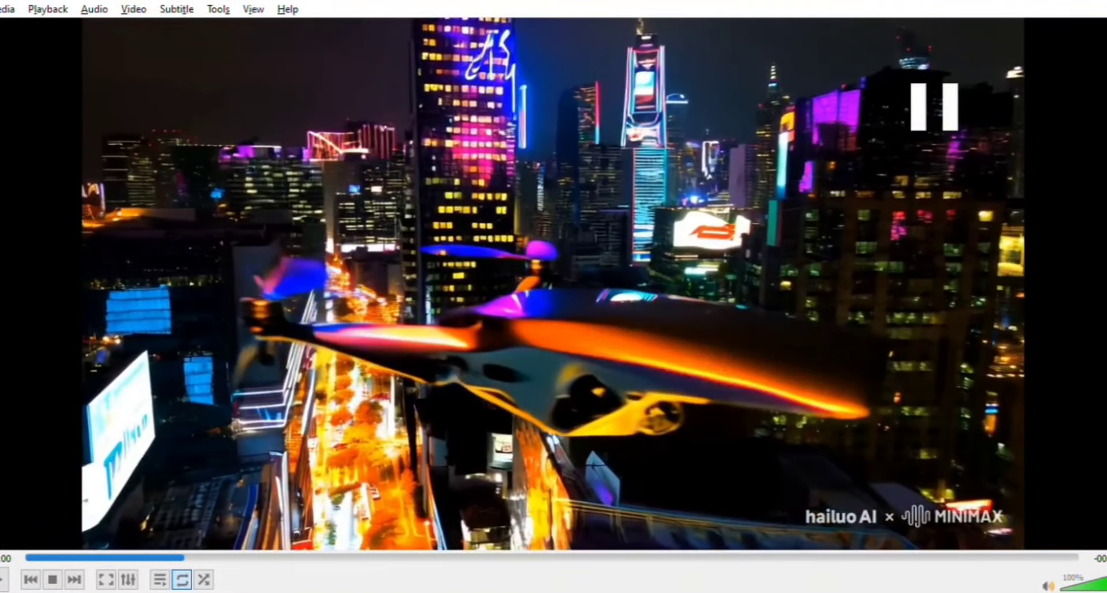